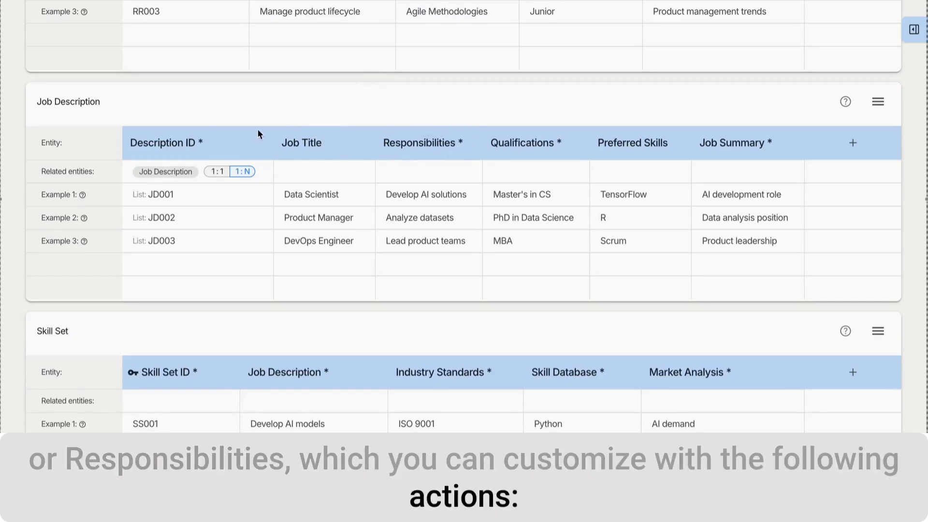
In the Job Description entity, set Description ID as the primary key and Job Title as a reference
left_click(266, 145)
left_click(278, 165)
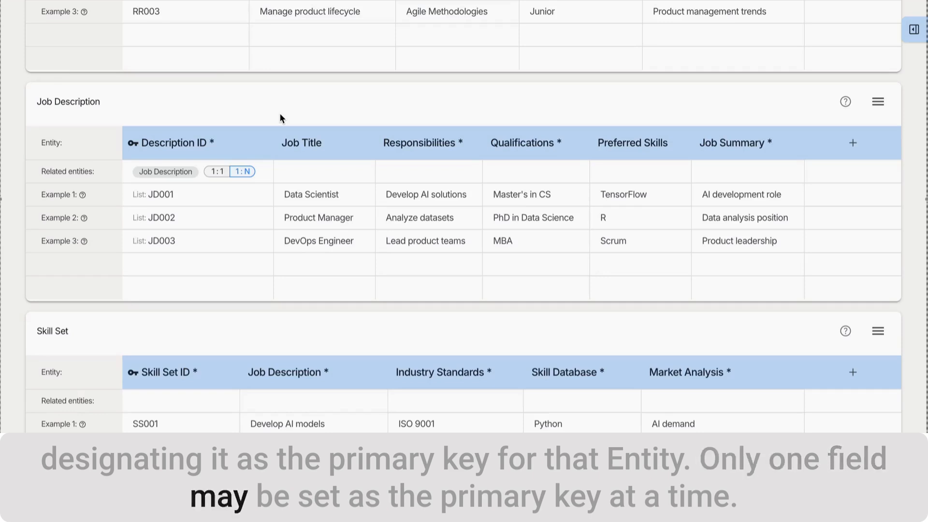
left_click(361, 143)
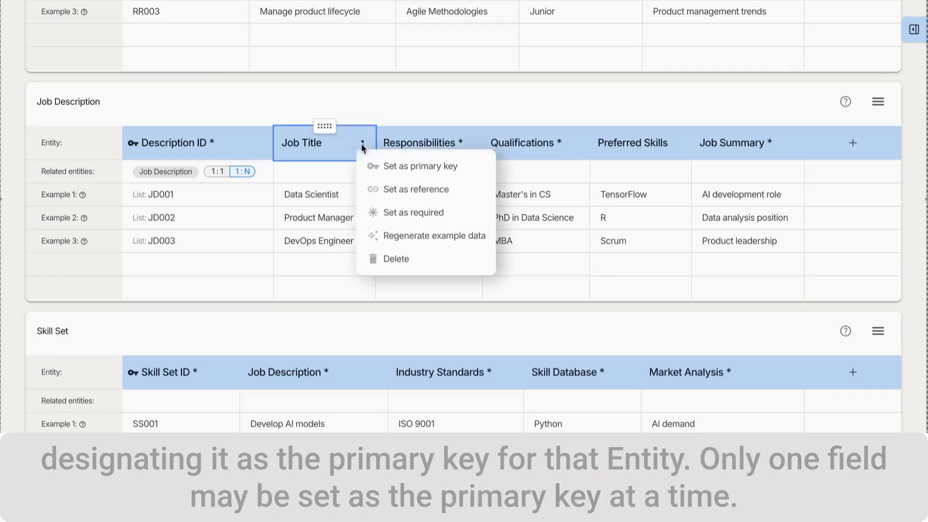
left_click(386, 190)
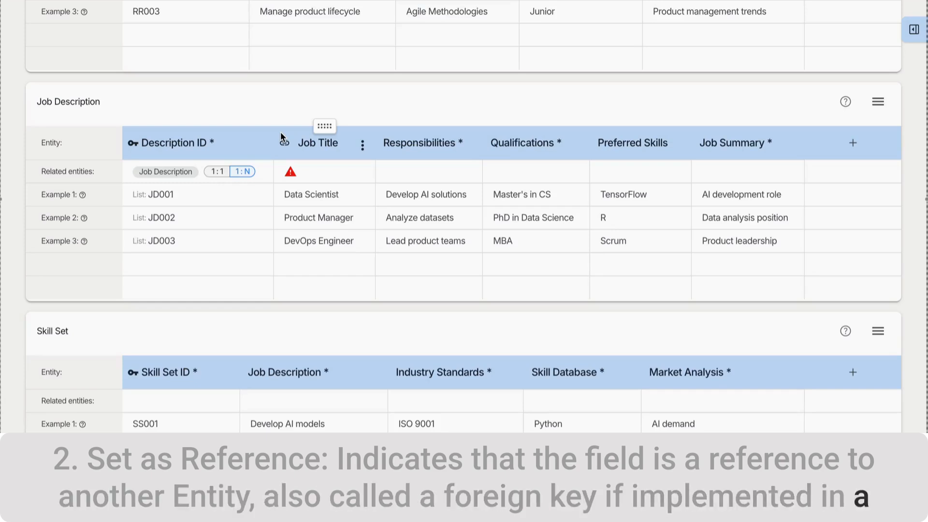
Link the Job Title reference to Job Description as its related entity, with a 1:N relationship
mouse_move(292, 175)
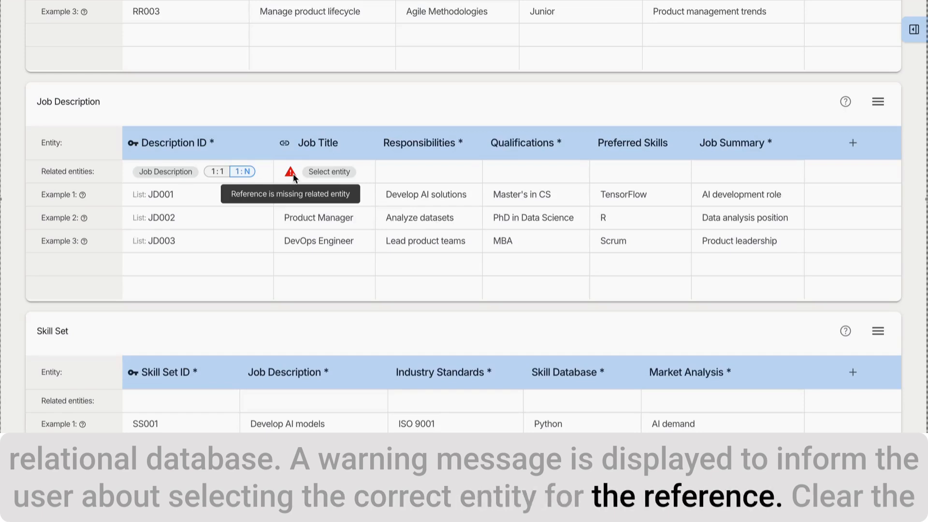
left_click(315, 173)
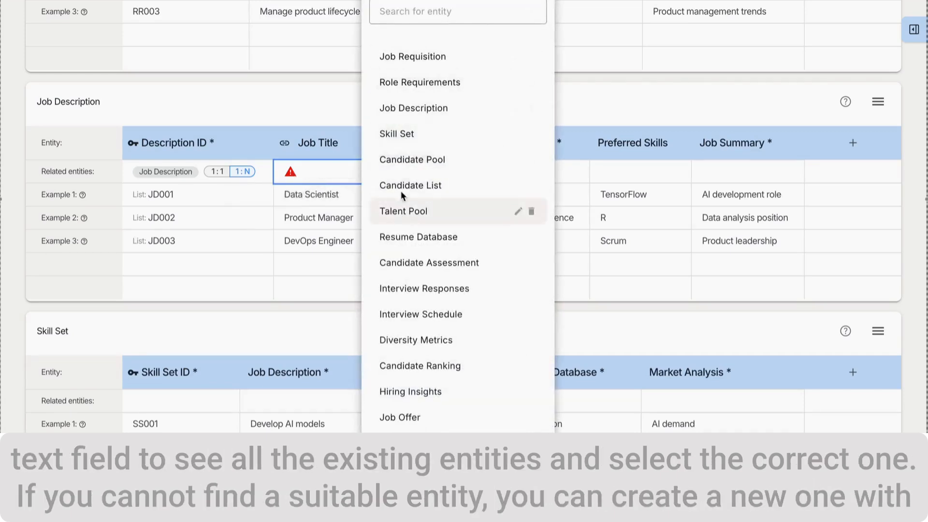
scroll(406, 132, "down", 3)
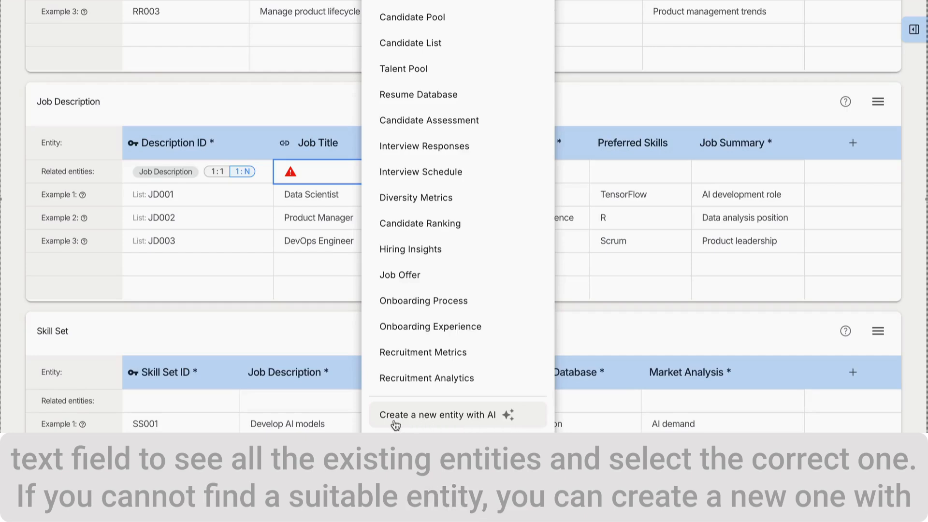
scroll(468, 352, "up", 3)
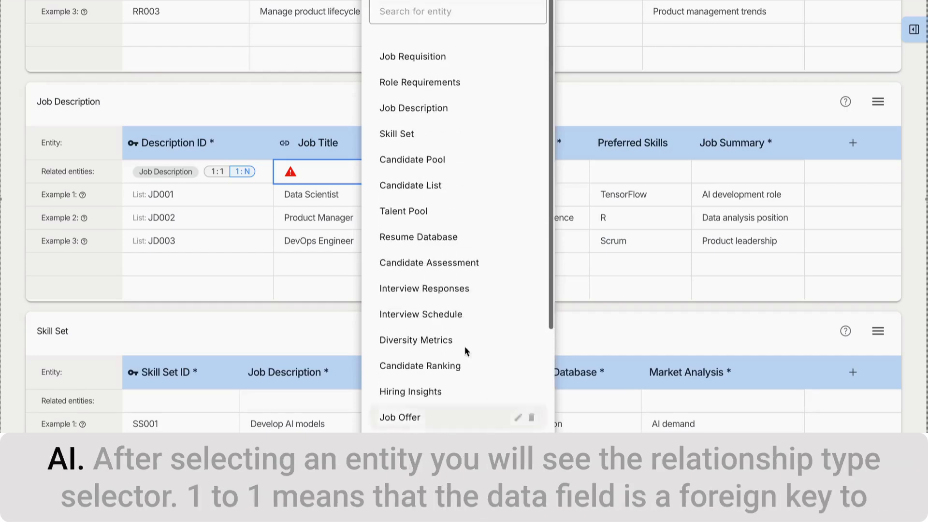
left_click(425, 110)
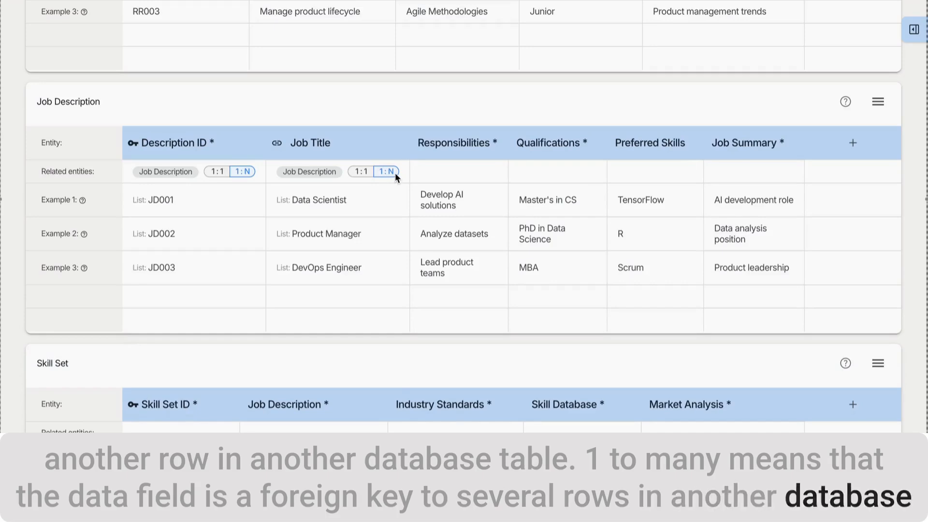
Set the Job Title field as required and regenerate its example data
left_click(399, 146)
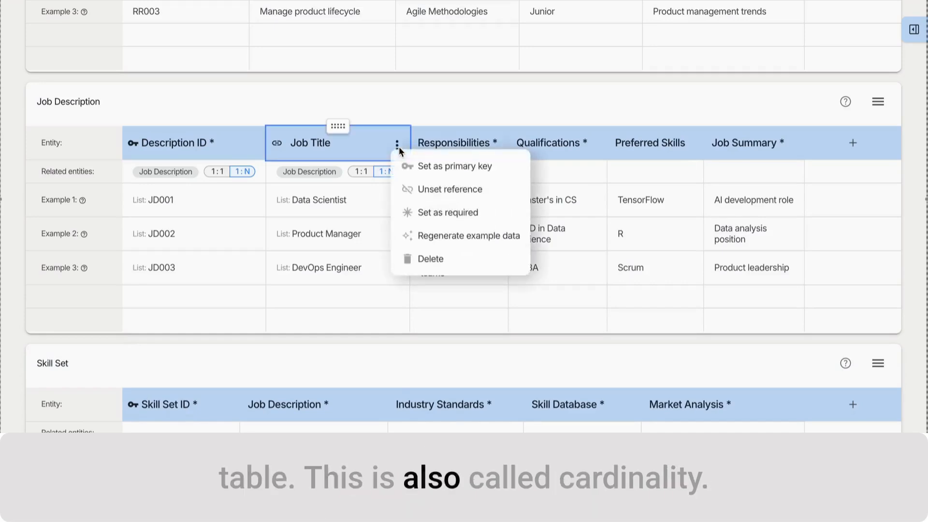
left_click(417, 217)
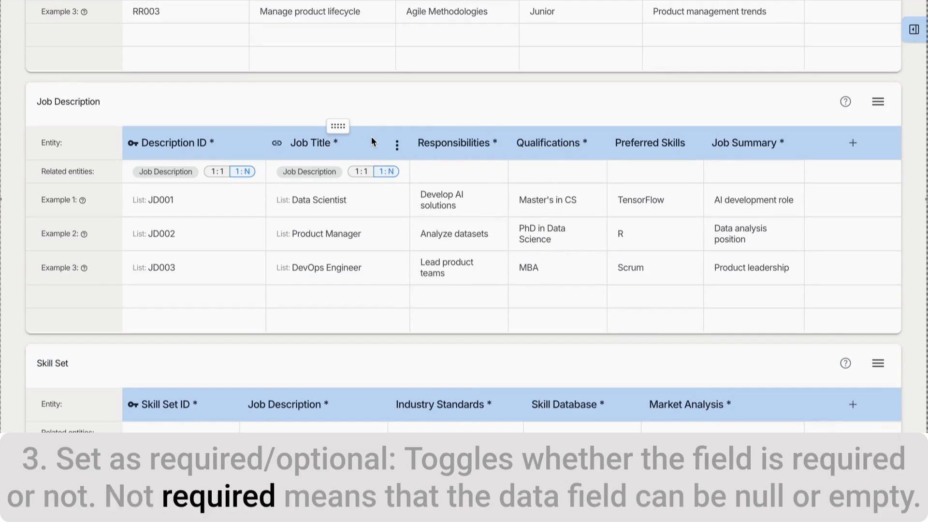
left_click(396, 146)
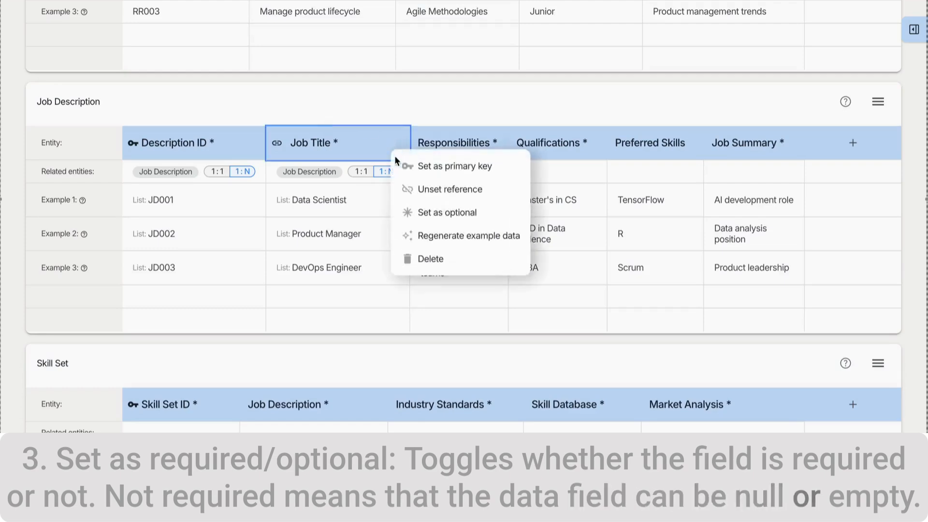
left_click(412, 235)
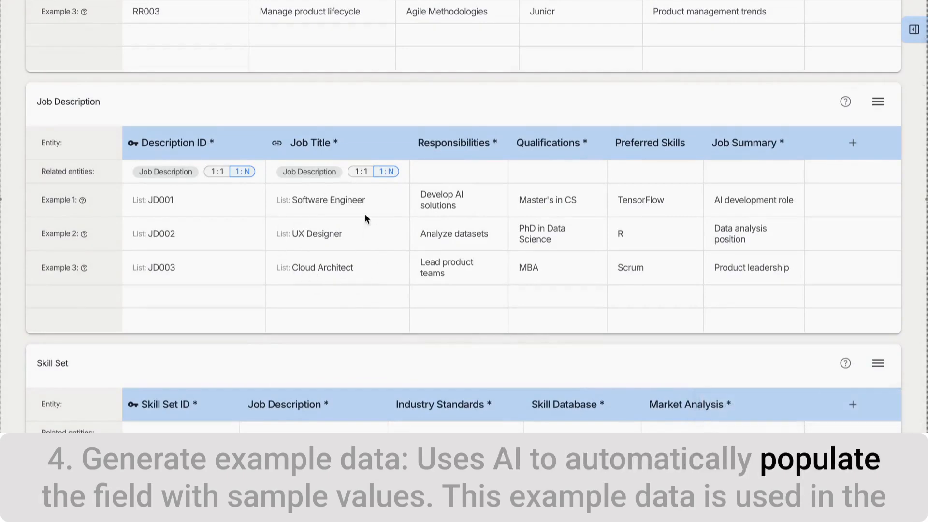
Preview the Job Title choices in the side panel's data fields form, and close the panel
left_click(913, 30)
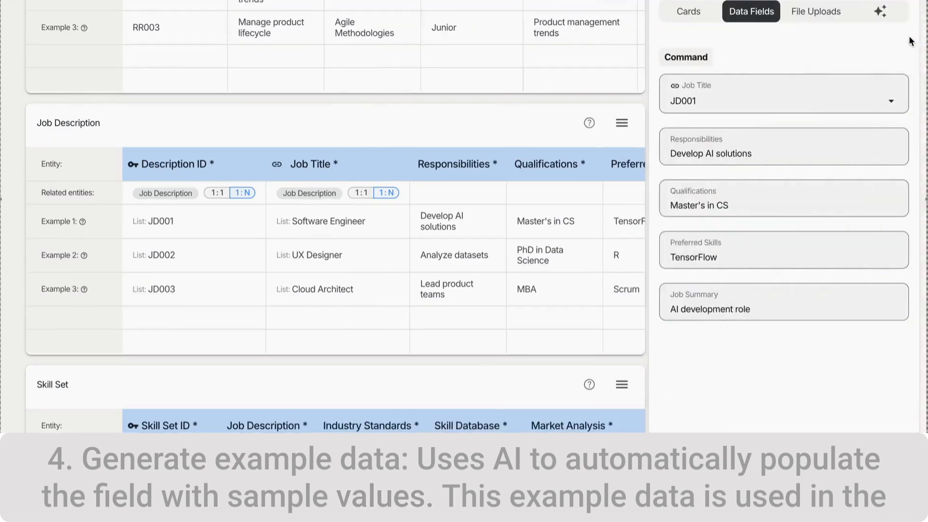
left_click(741, 103)
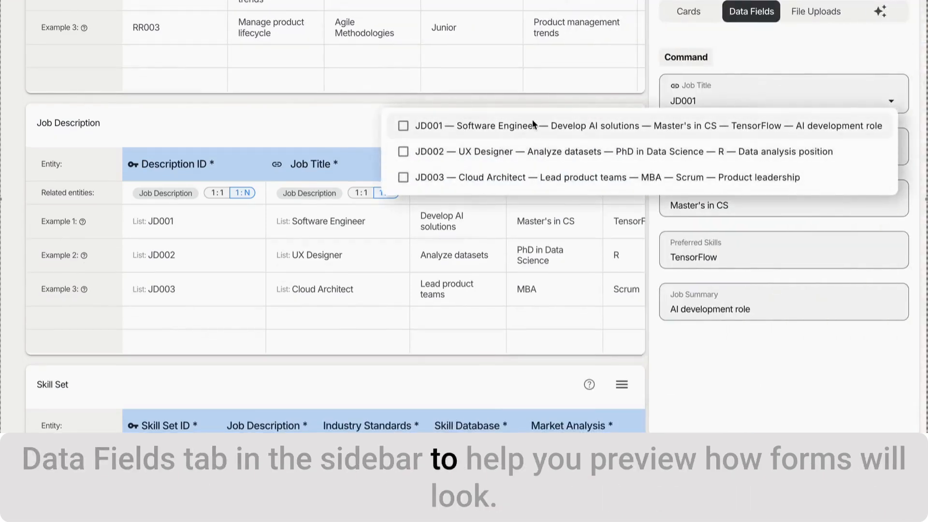
left_click(883, 13)
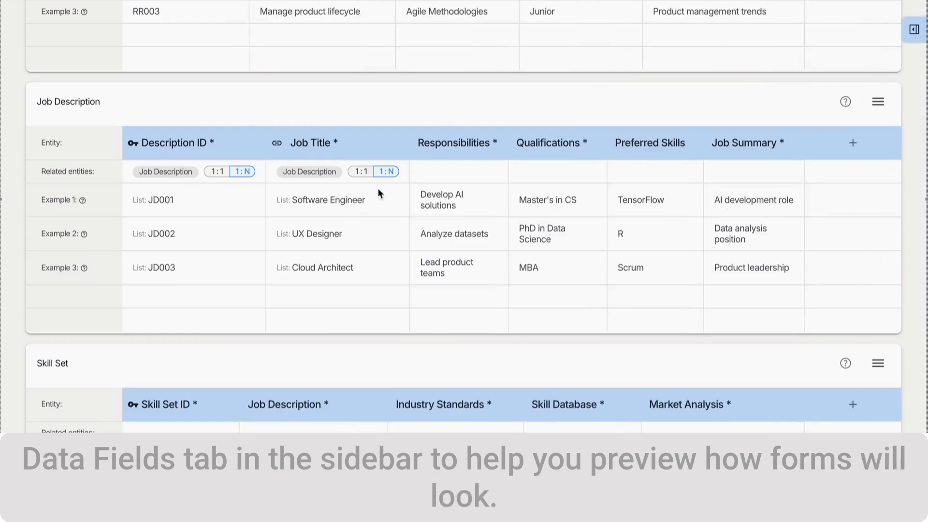
left_click(400, 144)
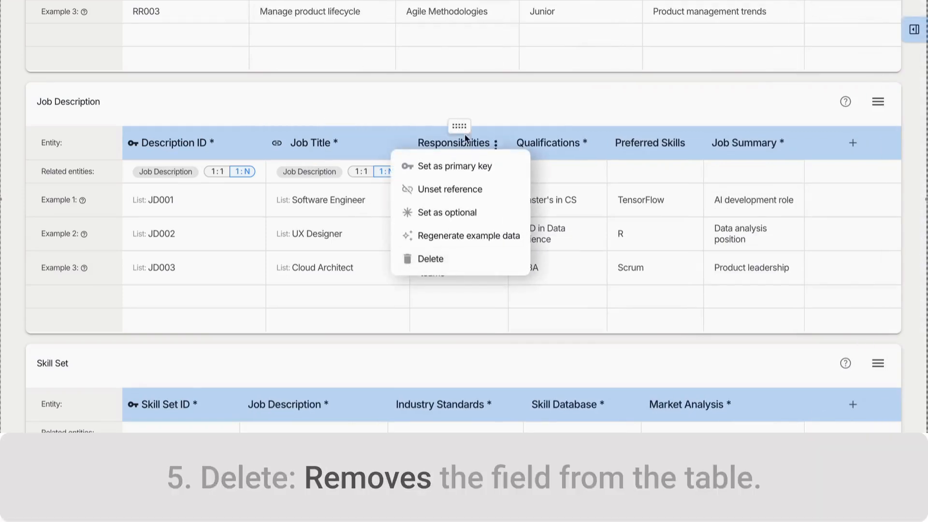
left_click(480, 100)
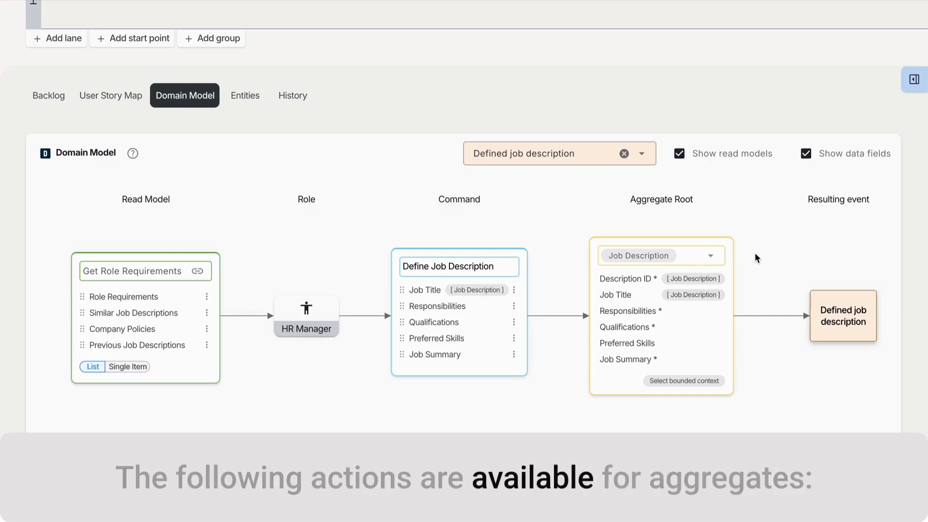
Assign Job Description as the aggregate root in the domain model and open that entity for editing
left_click(712, 255)
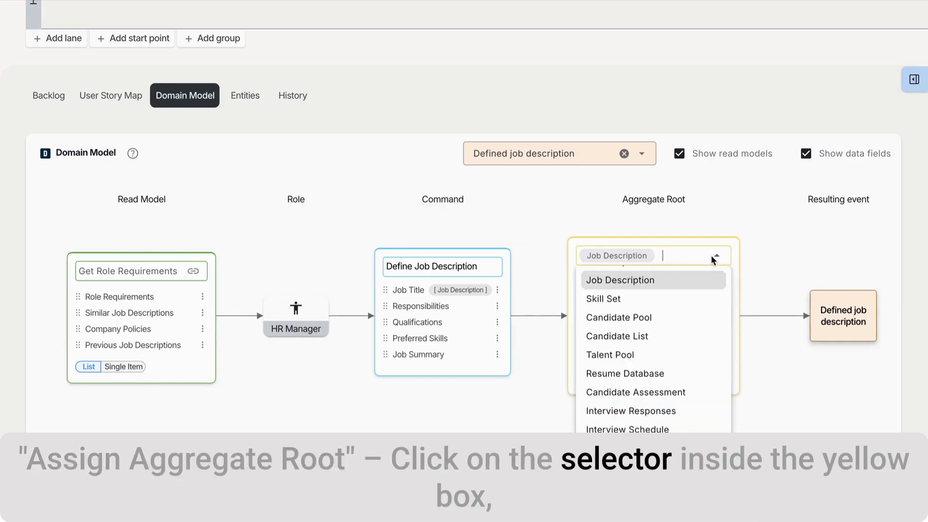
left_click(662, 279)
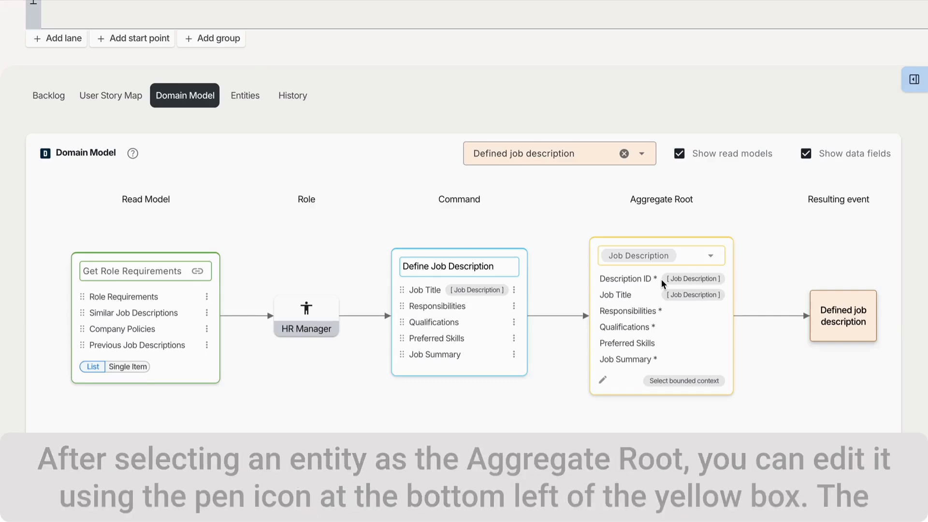
left_click(603, 381)
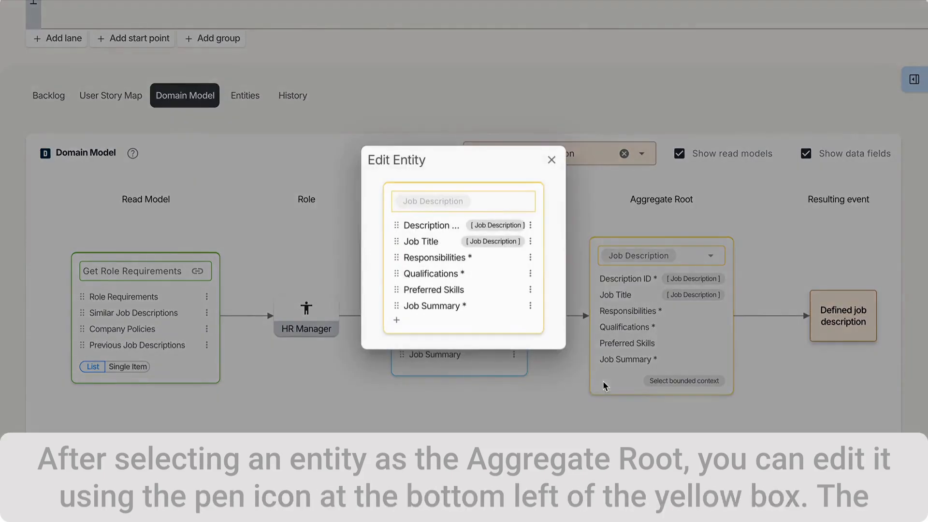
Select Job Description as the related entity of the Description ID field and set the field as the primary key
left_click(530, 226)
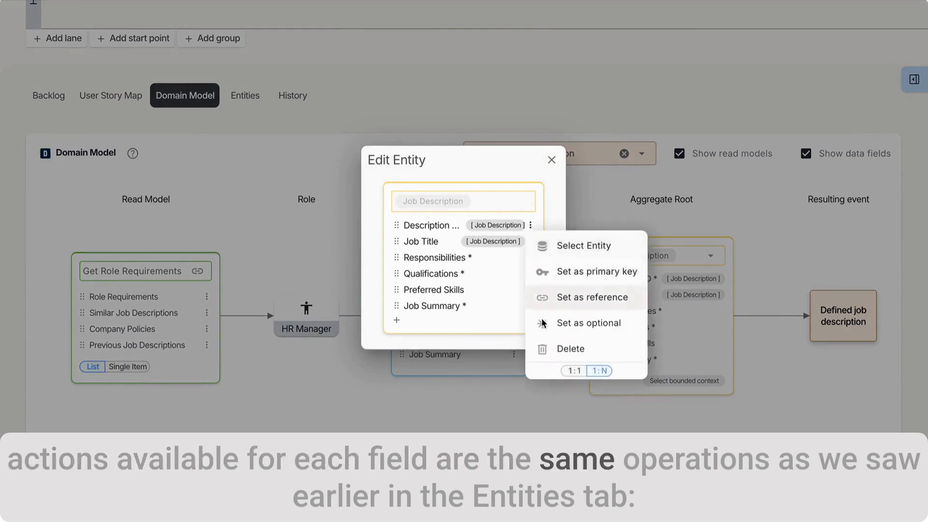
left_click(561, 246)
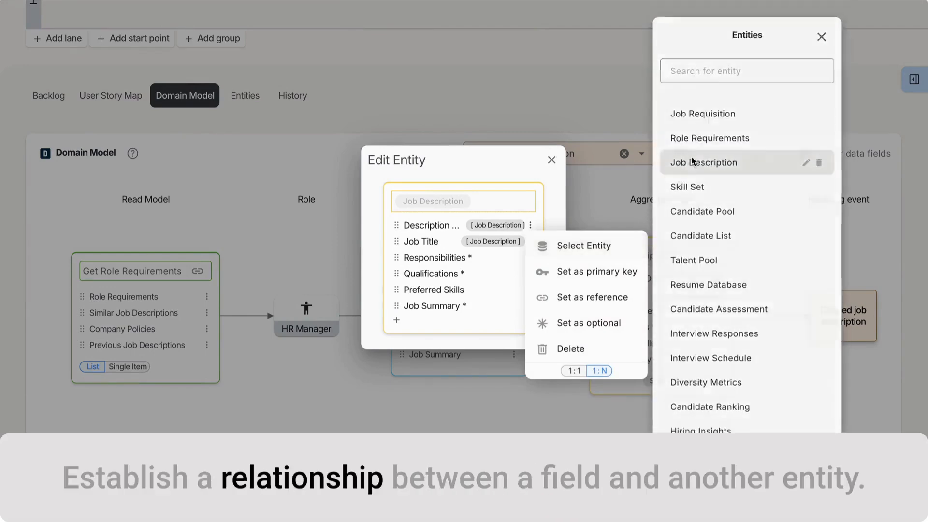
left_click(692, 162)
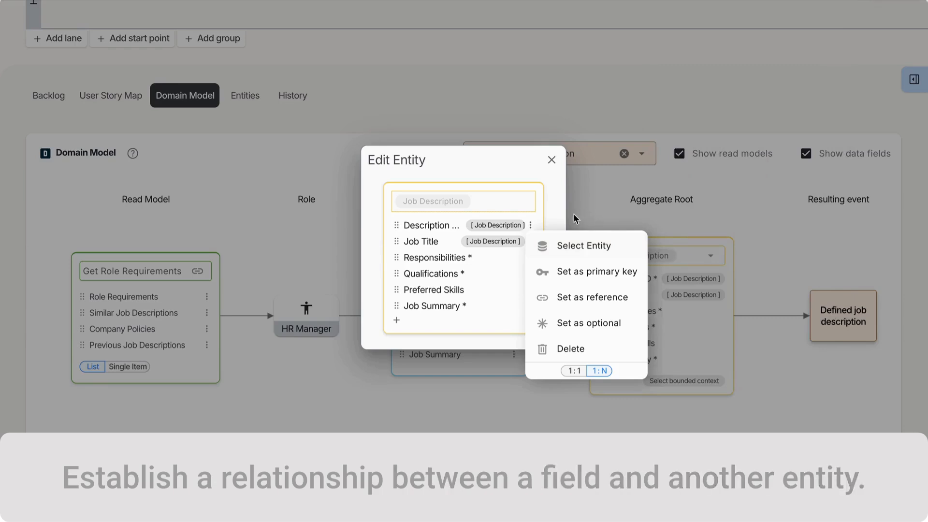
left_click(557, 213)
left_click(531, 225)
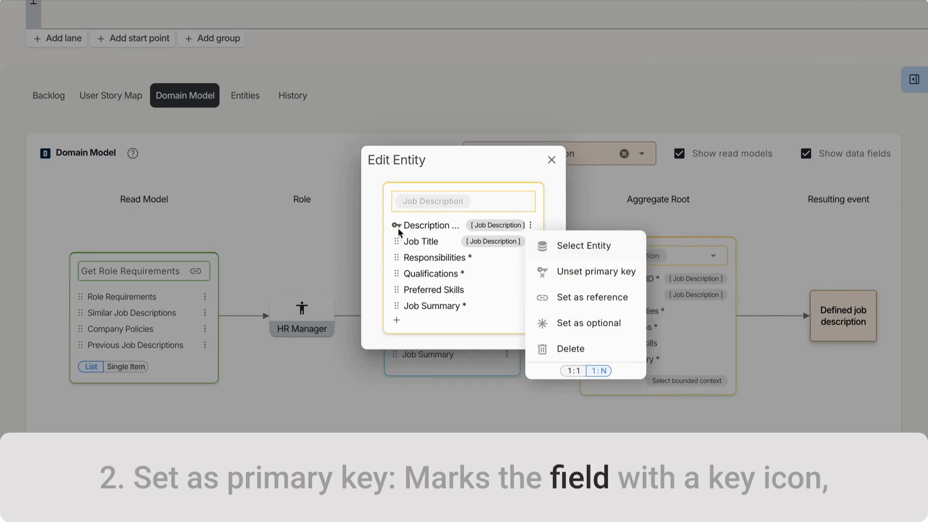
left_click(554, 212)
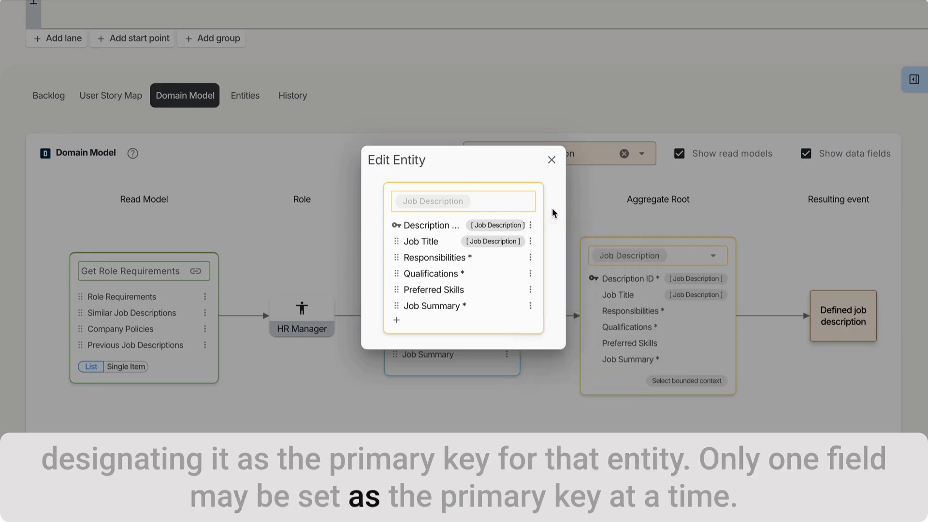
Set the Job Title field as a reference and as required, and close the entity editor
left_click(530, 242)
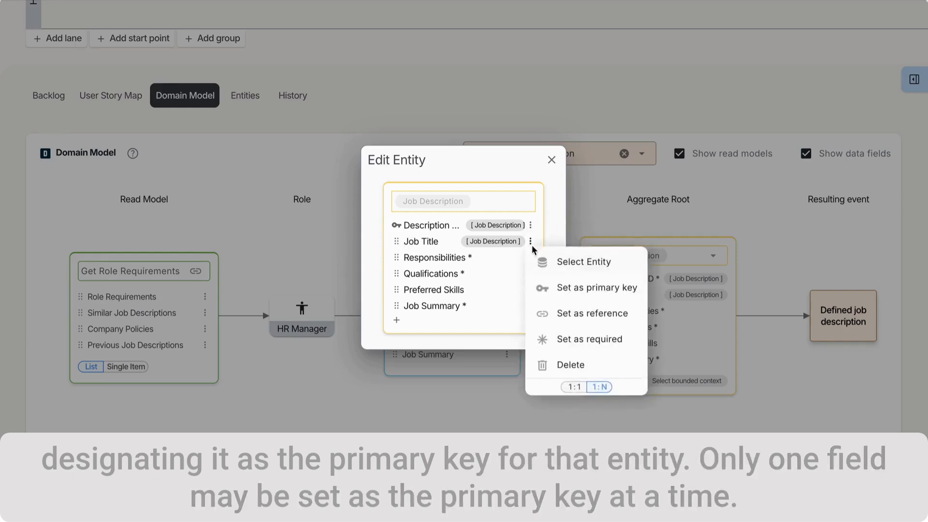
left_click(550, 312)
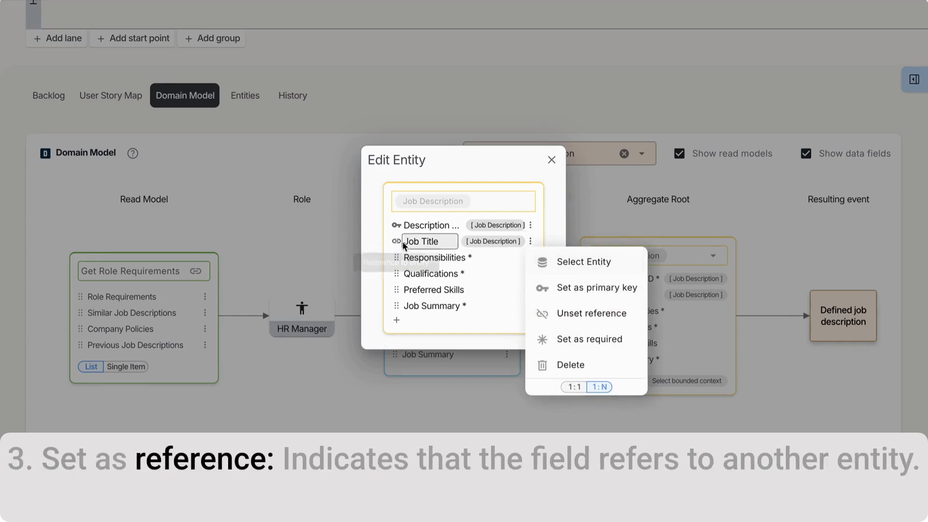
left_click(564, 340)
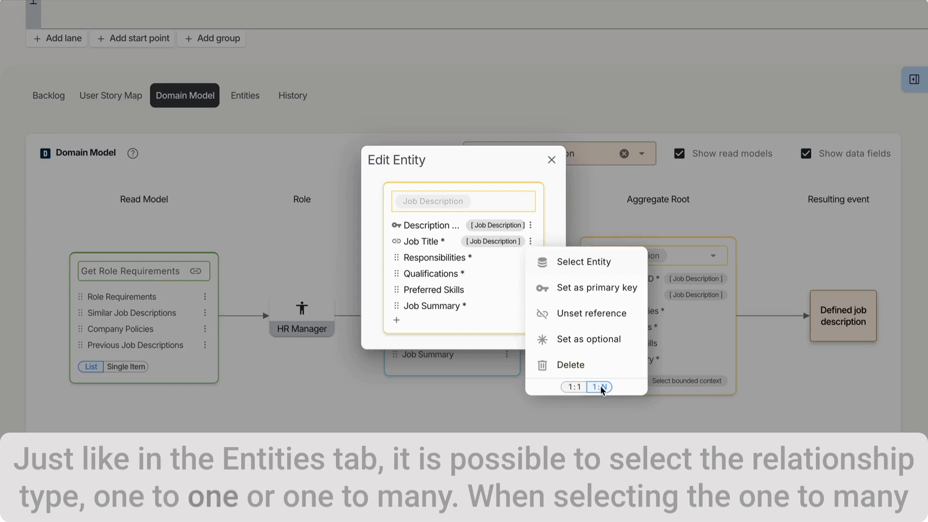
left_click(554, 163)
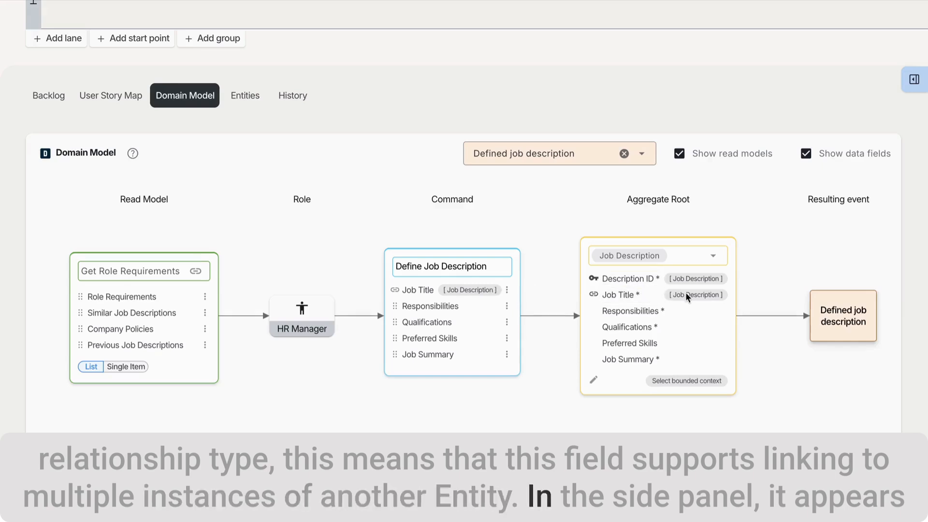
Check how the Job Title field offers multiple selection in the details of the "Defined job description" event, and close the details
left_click(909, 81)
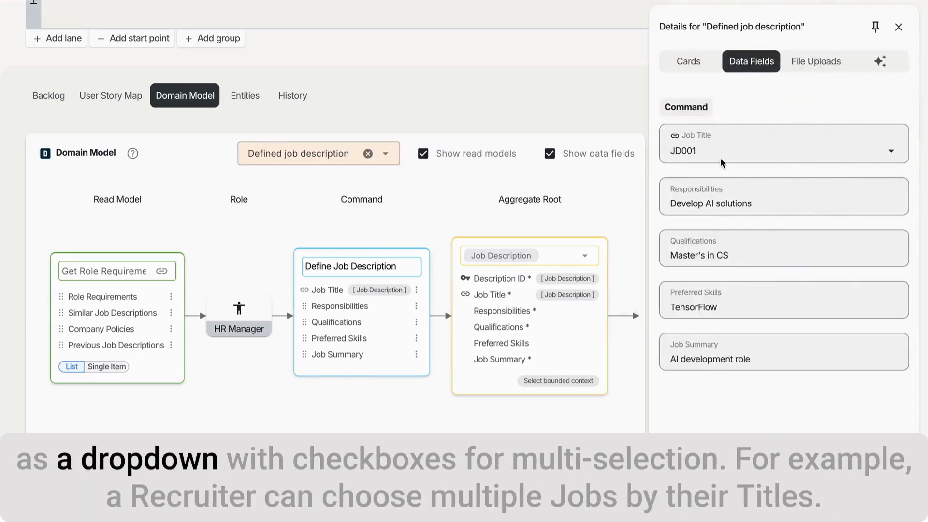
left_click(719, 152)
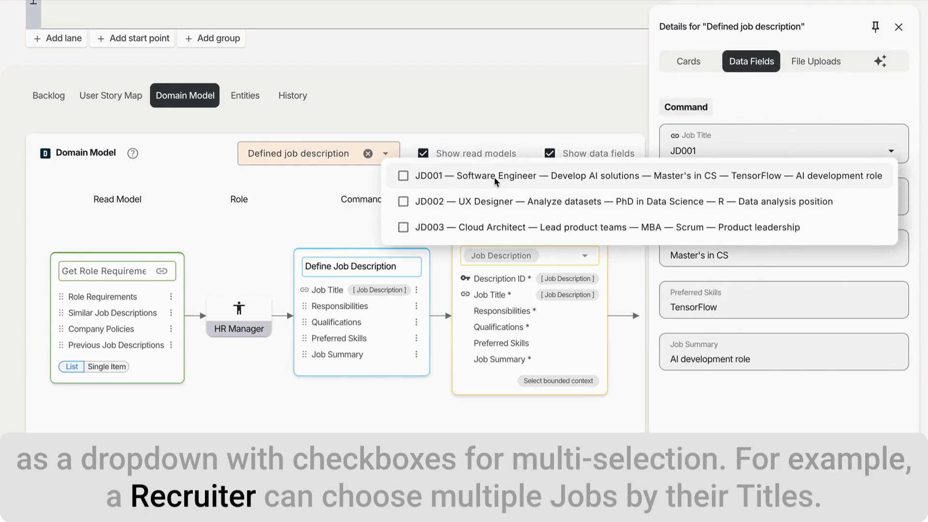
left_click(543, 91)
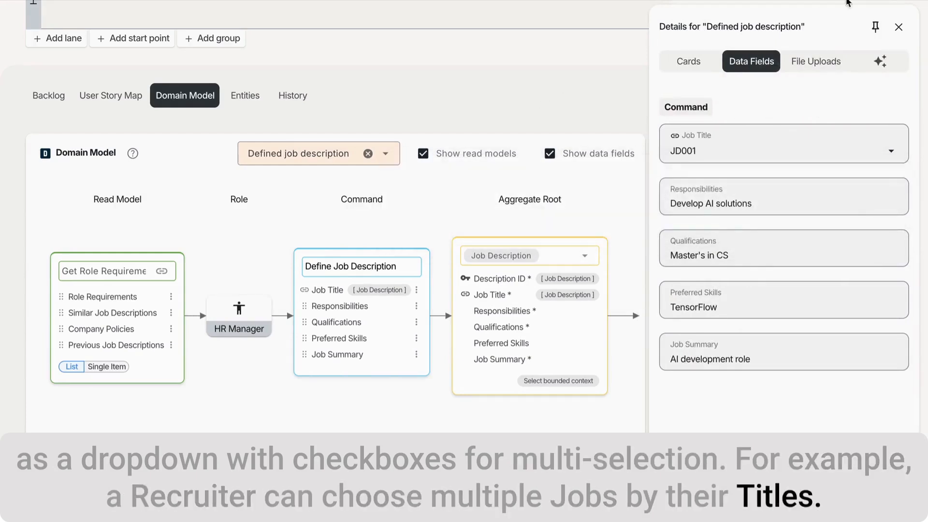
left_click(895, 27)
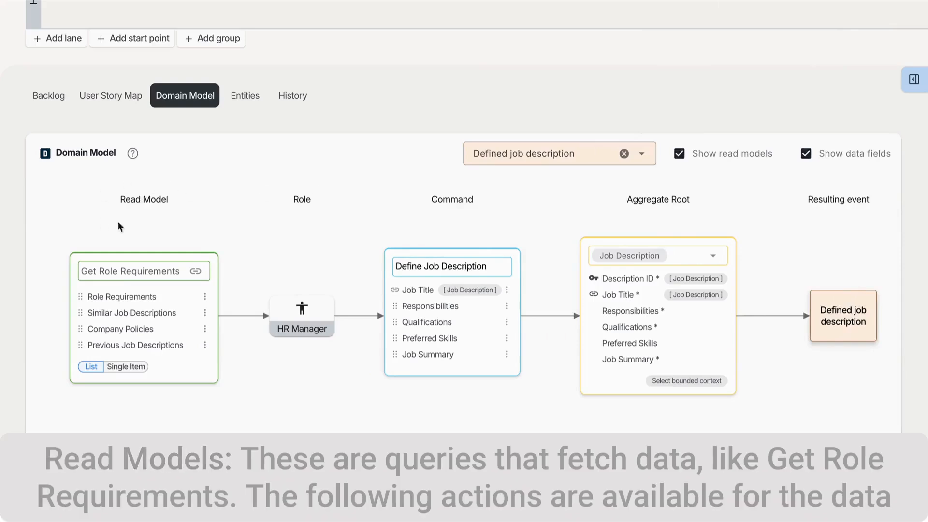
Add a filter to the Role Requirements field of the Get Role Requirements read model
mouse_move(94, 269)
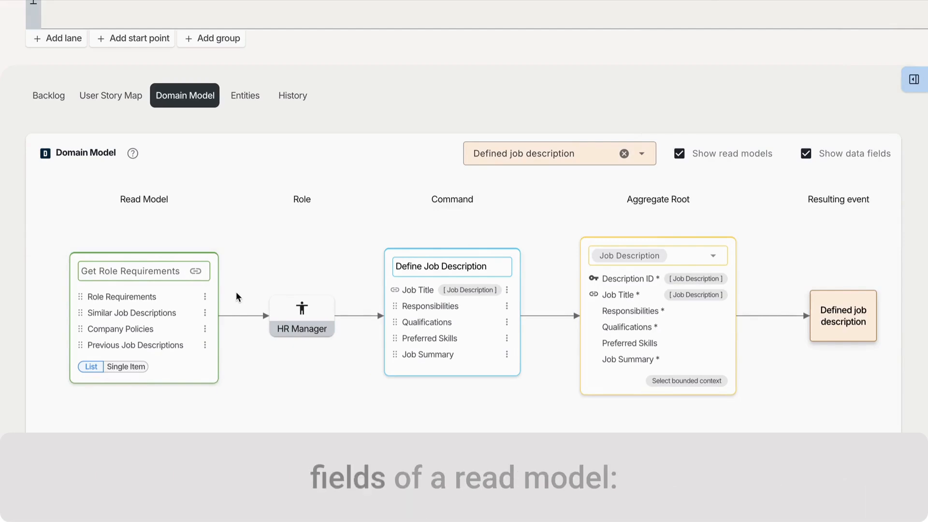
left_click(205, 296)
left_click(233, 316)
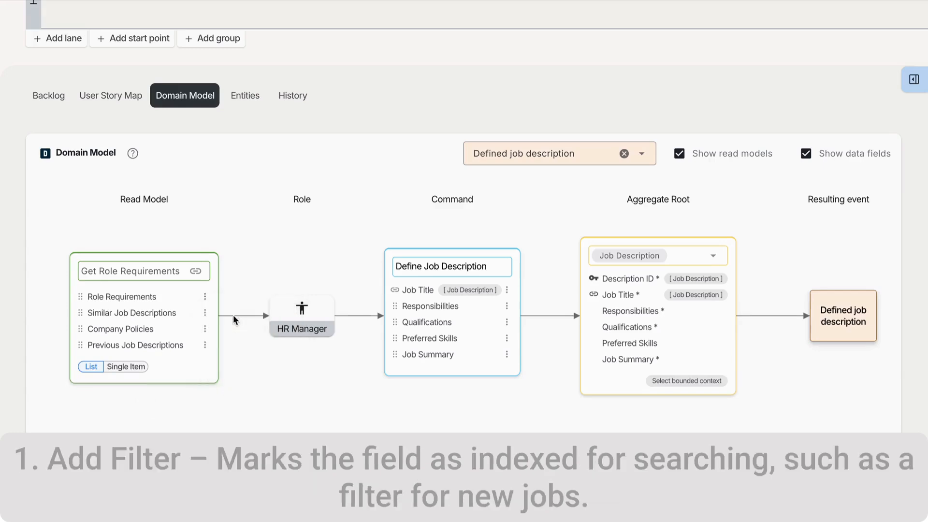
Link the Role Requirements field of the Get Role Requirements read model to the Job Description entity
left_click(205, 297)
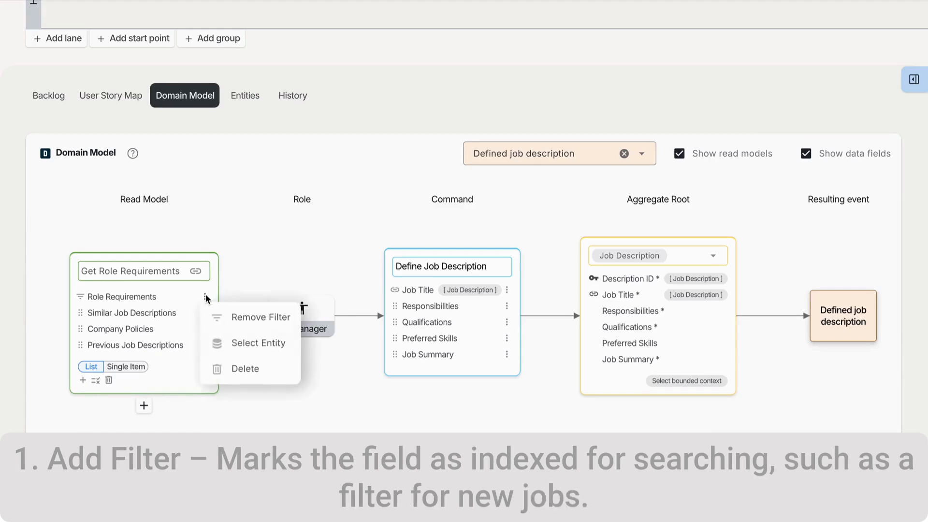
left_click(229, 343)
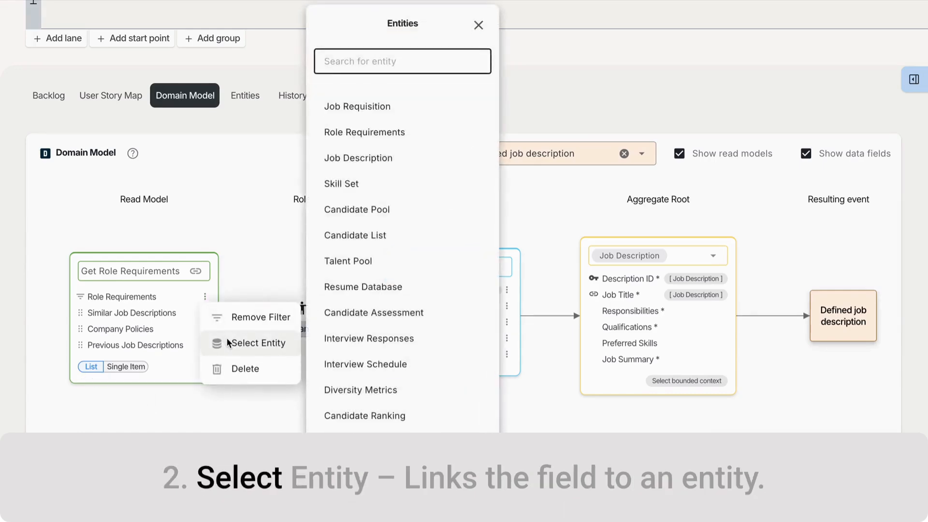
left_click(338, 158)
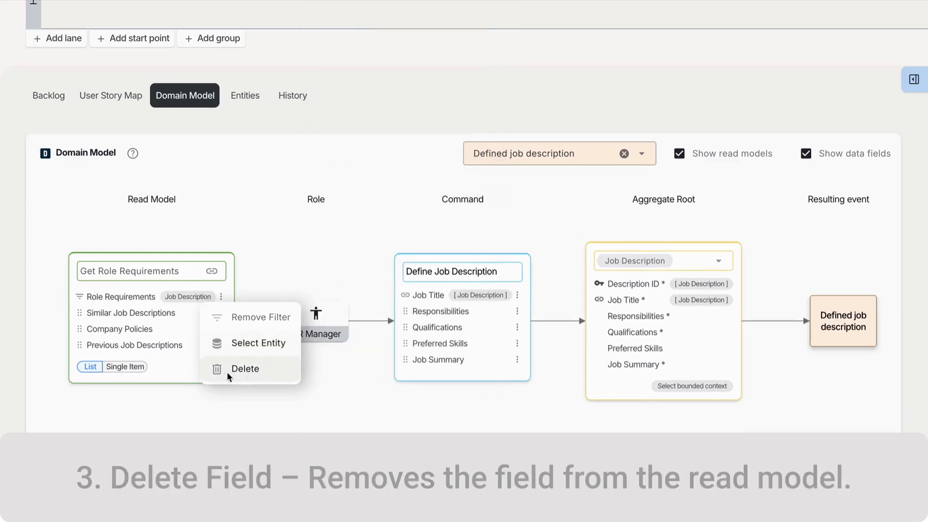
left_click(179, 374)
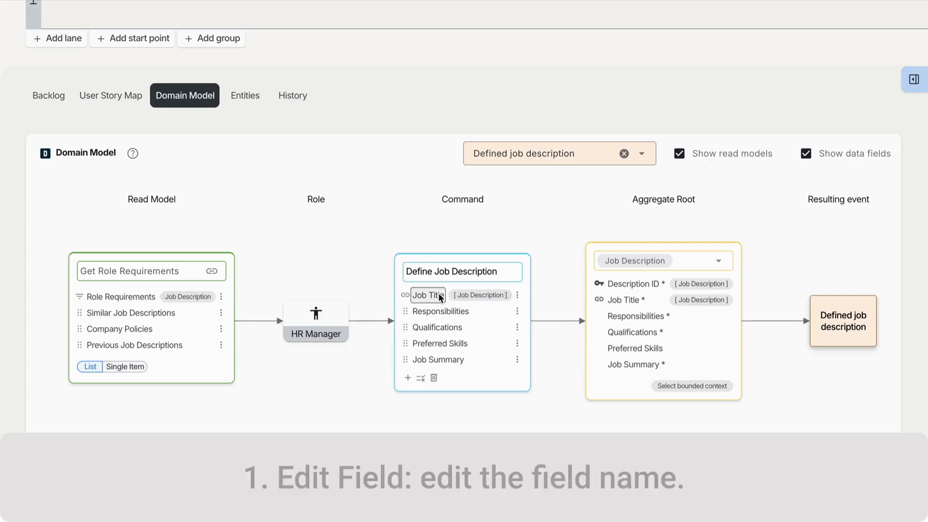
Add a new field with its default name to the Define Job Description command
key("ctrl+a")
left_click(409, 377)
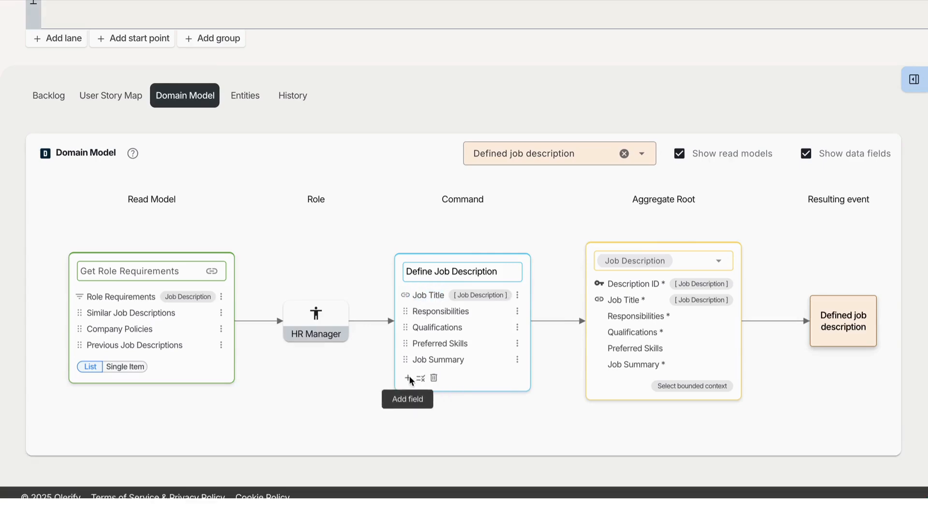
left_click(409, 377)
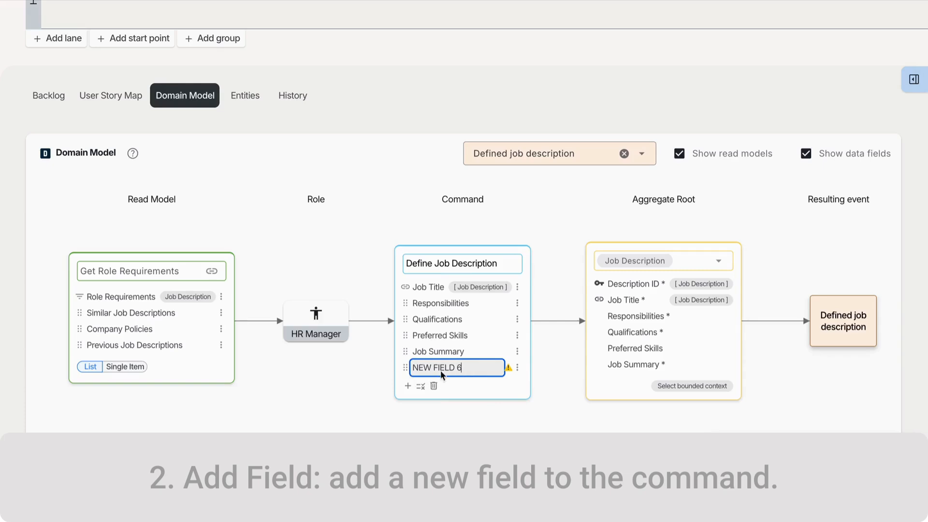
Link the command's Responsibilities field to the Job Description entity and hide the field in the form
left_click(517, 303)
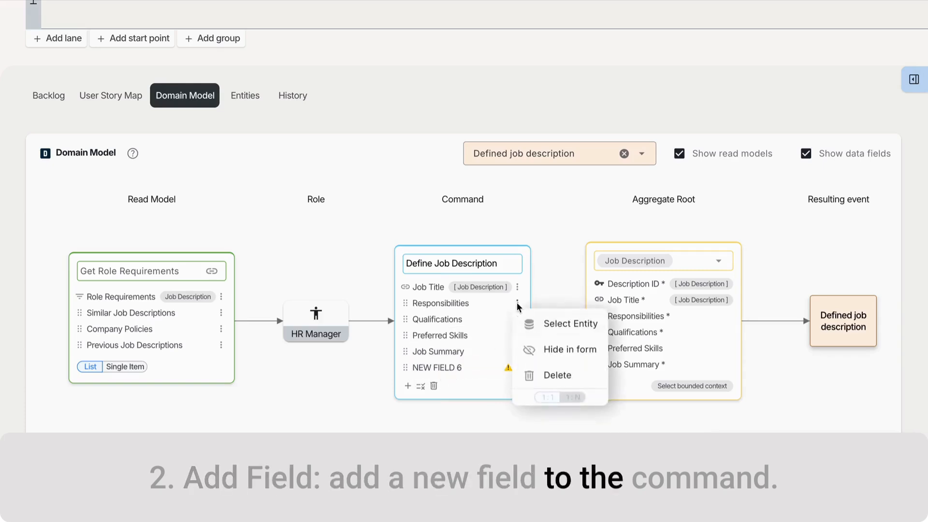
left_click(539, 324)
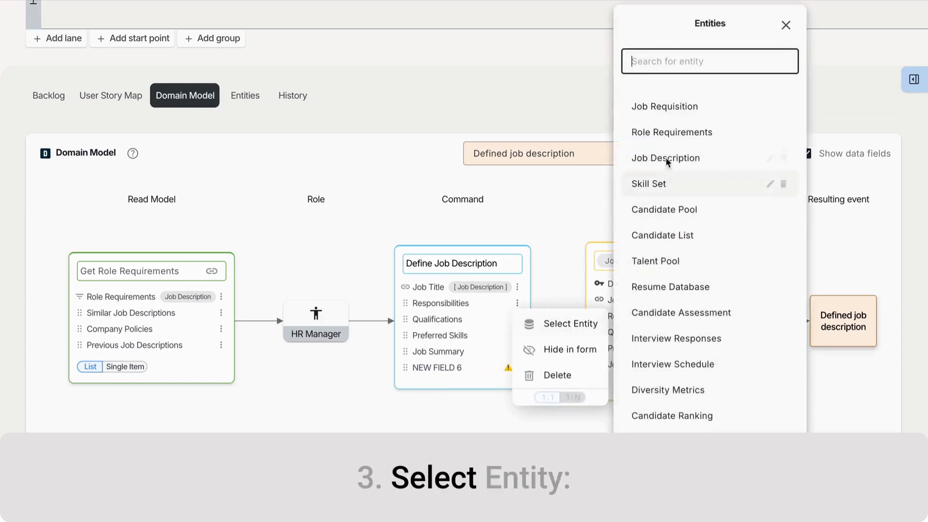
left_click(678, 156)
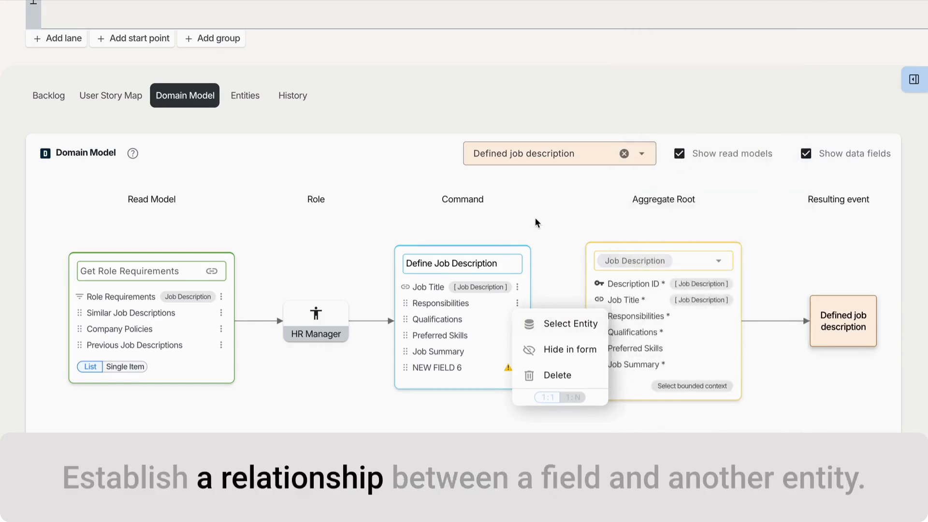
left_click(544, 353)
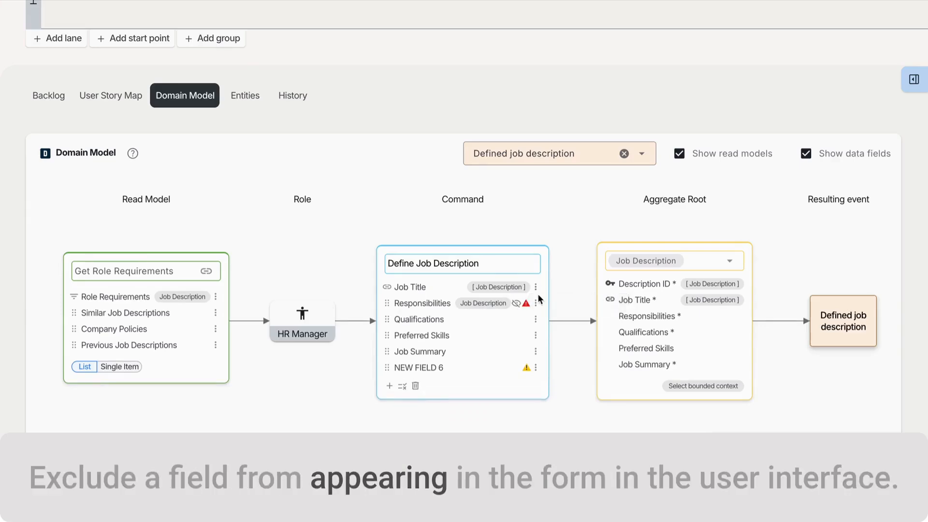
Review the options of the command's Responsibilities field and the aggregate root fields that can be included in the command
left_click(537, 303)
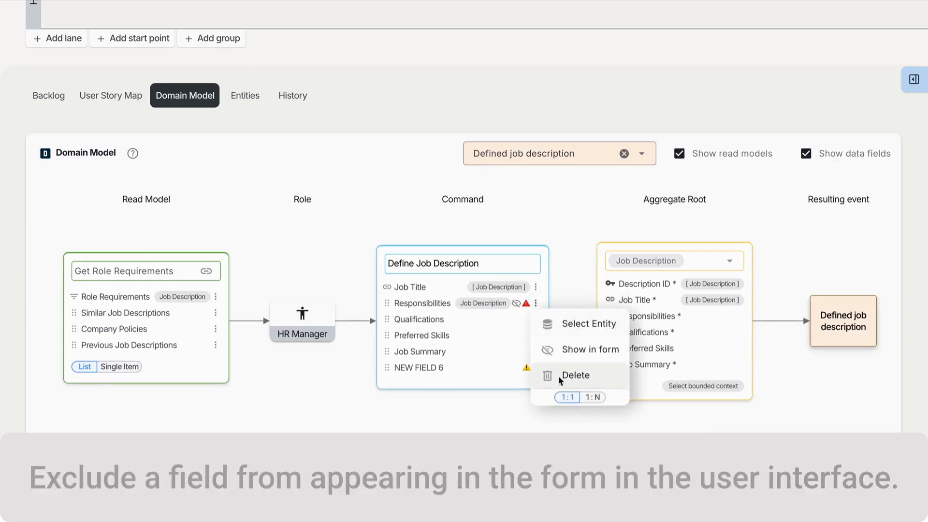
left_click(576, 291)
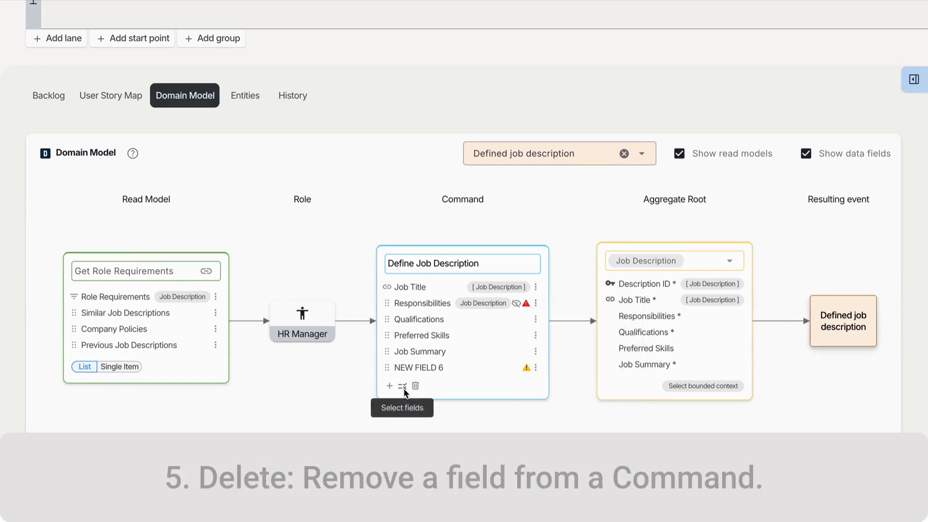
left_click(402, 386)
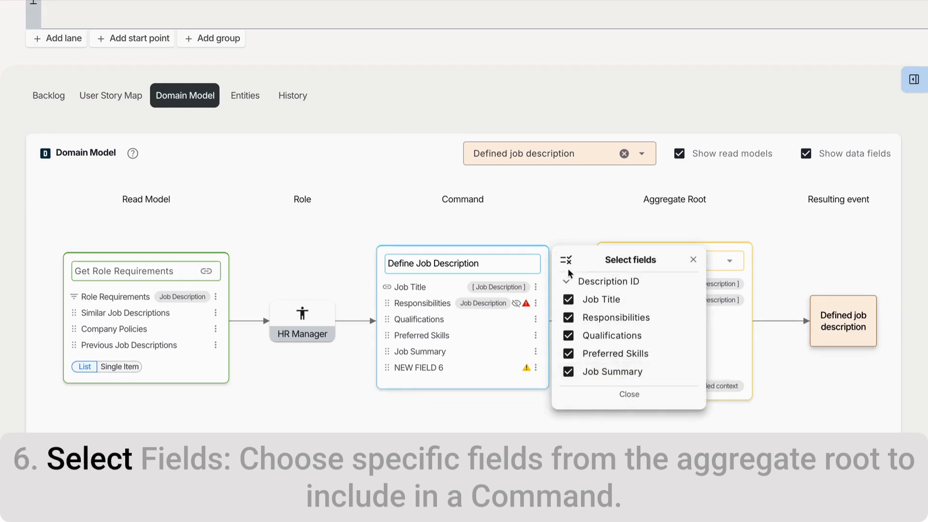
left_click(572, 233)
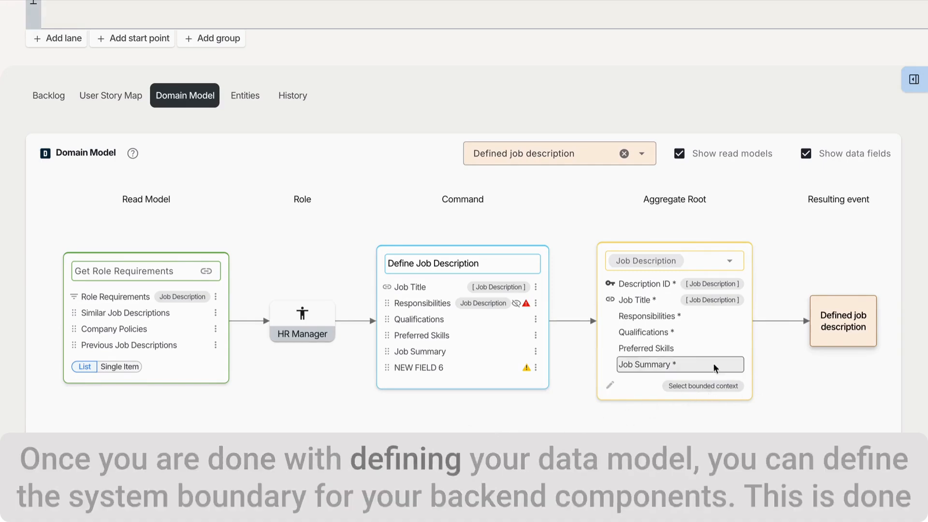
Assign the Job Description bounded context to the Job Description aggregate root
left_click(677, 387)
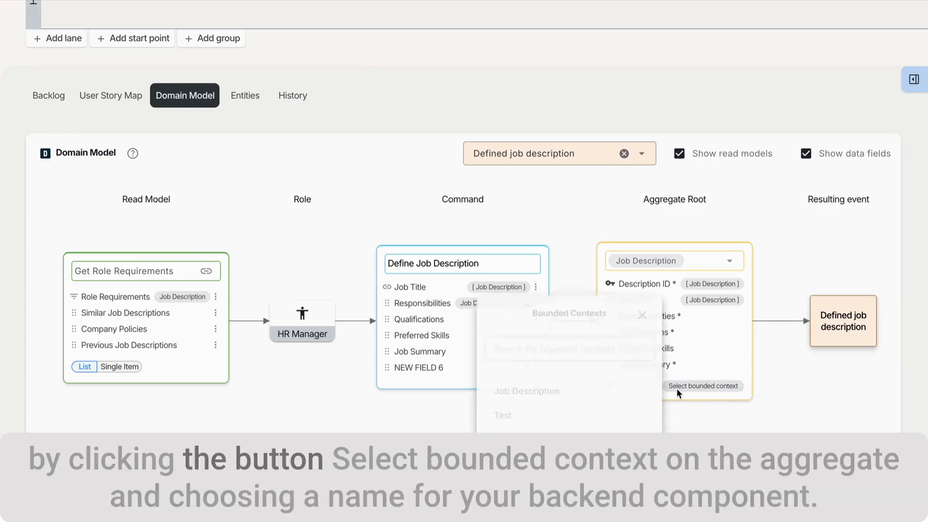
left_click(558, 390)
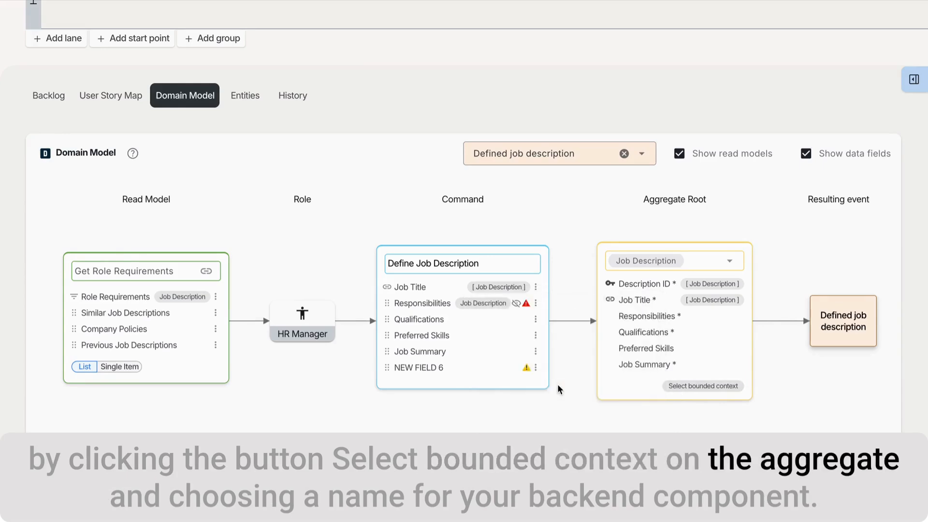